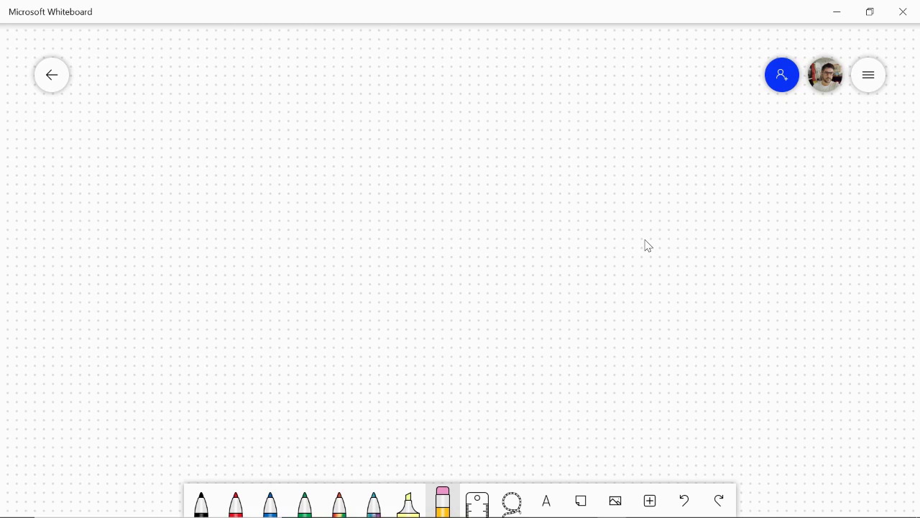
- Choose the black pen from the whiteboard's bottom toolbar
{"action": "left_click", "coordinate": [201, 501]}
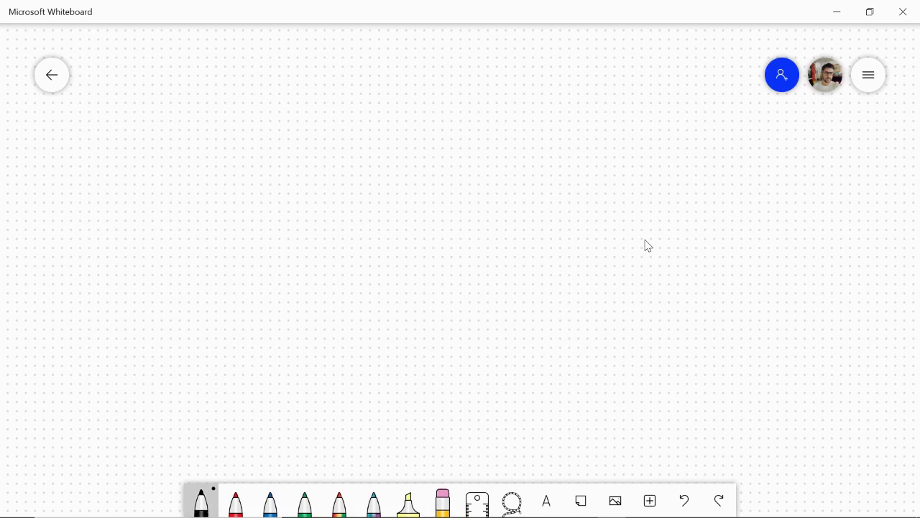
- Sketch a diode symbol marked +v− with a current arrow labelled i
{"action": "mouse_move", "coordinate": [634, 91]}
{"action": "left_mouse_down"}
{"action": "mouse_move", "coordinate": [629, 142]}
{"action": "mouse_move", "coordinate": [651, 144]}
{"action": "mouse_move", "coordinate": [629, 160]}
{"action": "mouse_move", "coordinate": [651, 144]}
{"action": "left_mouse_up"}
{"action": "mouse_move", "coordinate": [608, 161]}
{"action": "left_mouse_down"}
{"action": "mouse_move", "coordinate": [653, 161]}
{"action": "mouse_move", "coordinate": [625, 199]}
{"action": "left_mouse_up"}
{"action": "mouse_move", "coordinate": [672, 116]}
{"action": "left_mouse_down"}
{"action": "mouse_move", "coordinate": [691, 113]}
{"action": "mouse_move", "coordinate": [681, 129]}
{"action": "left_mouse_up"}
{"action": "left_click_drag", "start_coordinate": [668, 185], "coordinate": [689, 182]}
{"action": "mouse_move", "coordinate": [693, 134]}
{"action": "left_mouse_down"}
{"action": "mouse_move", "coordinate": [703, 154]}
{"action": "mouse_move", "coordinate": [727, 131]}
{"action": "left_mouse_up"}
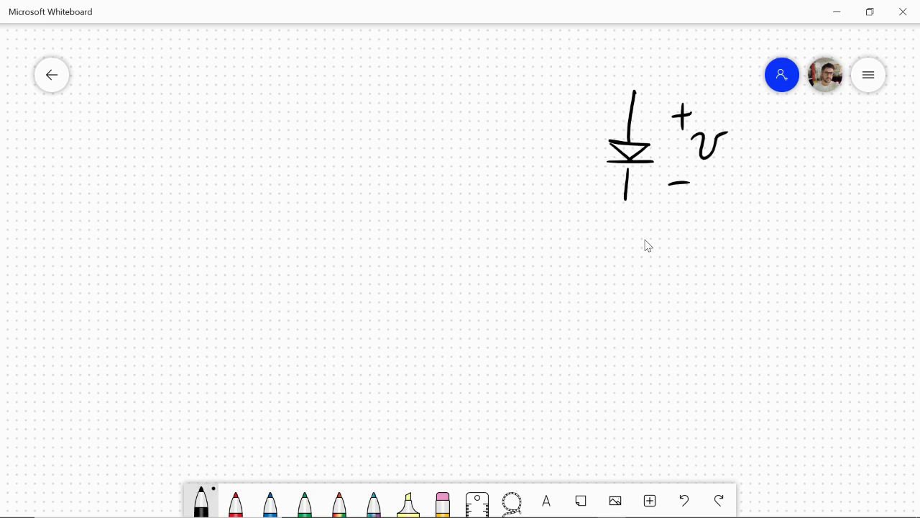
{"action": "mouse_move", "coordinate": [607, 62]}
{"action": "left_mouse_down"}
{"action": "mouse_move", "coordinate": [606, 114]}
{"action": "mouse_move", "coordinate": [612, 102]}
{"action": "mouse_move", "coordinate": [589, 86]}
{"action": "left_mouse_up"}
{"action": "left_click_drag", "start_coordinate": [591, 47], "coordinate": [591, 53]}
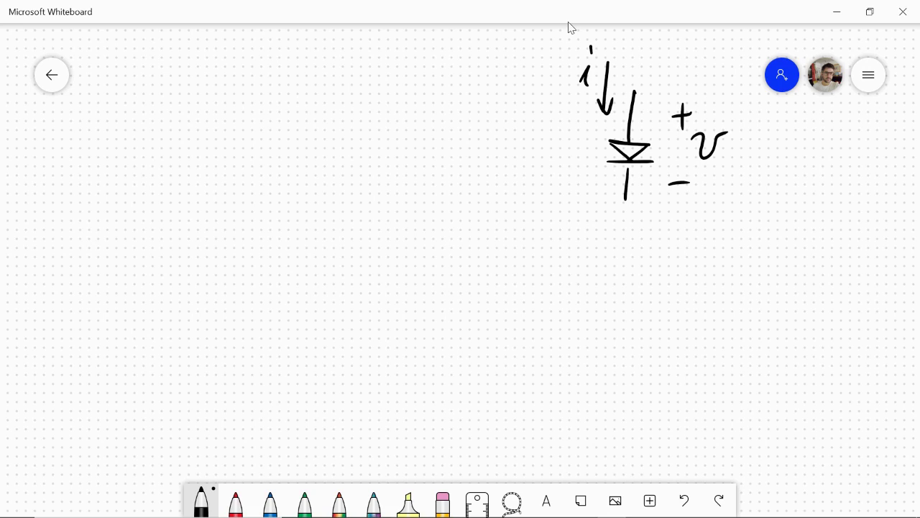
- Draw i and v axes and an exponential diode curve on them
{"action": "mouse_move", "coordinate": [119, 107]}
{"action": "left_mouse_down"}
{"action": "mouse_move", "coordinate": [152, 98]}
{"action": "mouse_move", "coordinate": [137, 115]}
{"action": "mouse_move", "coordinate": [119, 411]}
{"action": "left_mouse_up"}
{"action": "mouse_move", "coordinate": [74, 359]}
{"action": "left_mouse_down"}
{"action": "mouse_move", "coordinate": [411, 365]}
{"action": "mouse_move", "coordinate": [399, 372]}
{"action": "left_mouse_up"}
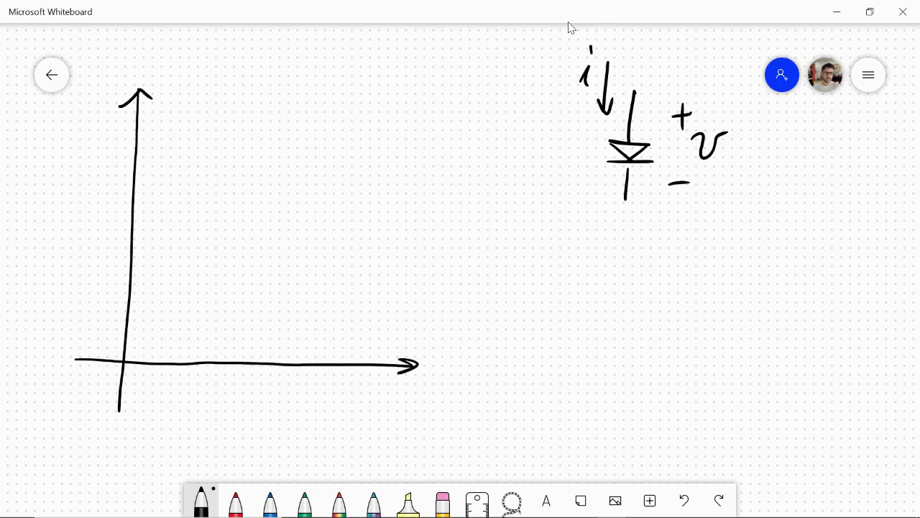
{"action": "left_click_drag", "start_coordinate": [55, 111], "coordinate": [83, 109]}
{"action": "left_click_drag", "start_coordinate": [84, 78], "coordinate": [87, 84]}
{"action": "left_click_drag", "start_coordinate": [431, 368], "coordinate": [470, 367]}
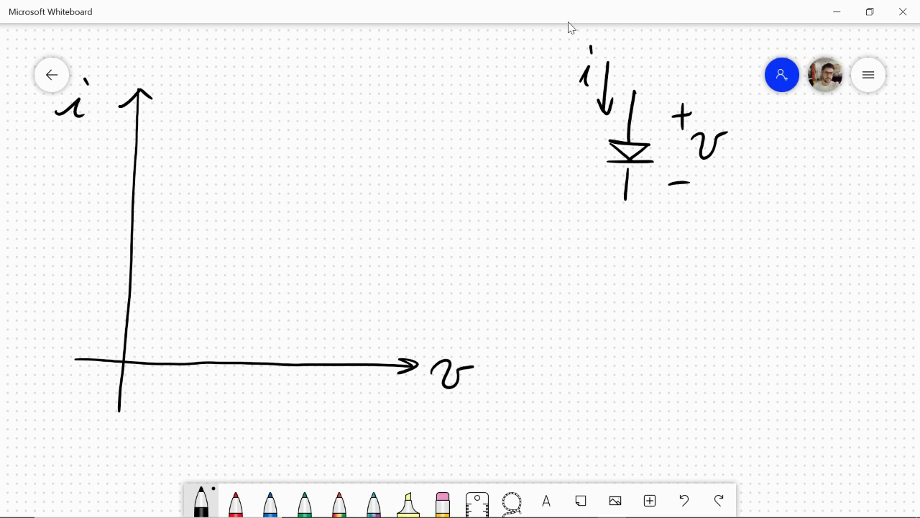
{"action": "mouse_move", "coordinate": [265, 82]}
{"action": "left_mouse_down"}
{"action": "mouse_move", "coordinate": [244, 261]}
{"action": "mouse_move", "coordinate": [216, 338]}
{"action": "mouse_move", "coordinate": [156, 356]}
{"action": "mouse_move", "coordinate": [69, 357]}
{"action": "mouse_move", "coordinate": [195, 347]}
{"action": "mouse_move", "coordinate": [240, 263]}
{"action": "mouse_move", "coordinate": [265, 131]}
{"action": "mouse_move", "coordinate": [249, 174]}
{"action": "left_mouse_up"}
- Handwrite 'i ∝ exp(v)' below the diode sketch
{"action": "left_click_drag", "start_coordinate": [545, 288], "coordinate": [575, 296]}
{"action": "left_click", "coordinate": [578, 256]}
{"action": "mouse_move", "coordinate": [629, 277]}
{"action": "left_mouse_down"}
{"action": "mouse_move", "coordinate": [655, 294]}
{"action": "mouse_move", "coordinate": [702, 296]}
{"action": "left_mouse_up"}
{"action": "mouse_move", "coordinate": [680, 301]}
{"action": "left_mouse_down"}
{"action": "mouse_move", "coordinate": [704, 290]}
{"action": "mouse_move", "coordinate": [703, 318]}
{"action": "mouse_move", "coordinate": [712, 298]}
{"action": "left_mouse_up"}
{"action": "mouse_move", "coordinate": [753, 260]}
{"action": "left_mouse_down"}
{"action": "mouse_move", "coordinate": [742, 305]}
{"action": "mouse_move", "coordinate": [782, 273]}
{"action": "mouse_move", "coordinate": [794, 293]}
{"action": "left_mouse_up"}
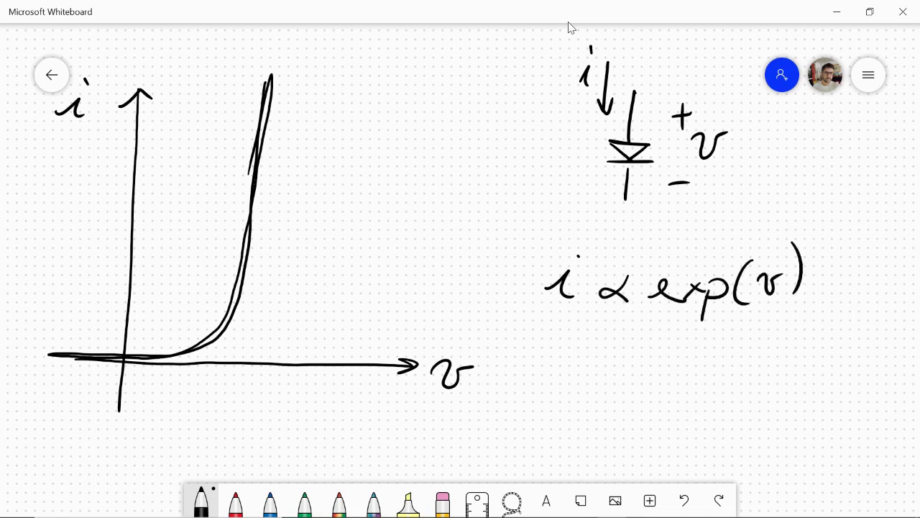
- Underline the equation with yellow highlighter and write 'REAL' above the curve
{"action": "left_click", "coordinate": [408, 501]}
{"action": "left_click_drag", "start_coordinate": [544, 311], "coordinate": [774, 319]}
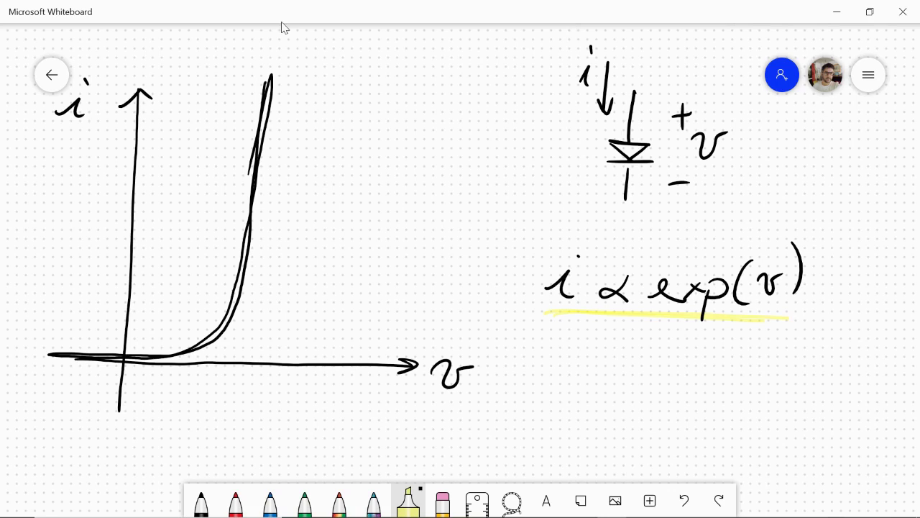
{"action": "mouse_move", "coordinate": [407, 48]}
{"action": "left_mouse_down"}
{"action": "mouse_move", "coordinate": [407, 75]}
{"action": "mouse_move", "coordinate": [420, 72]}
{"action": "left_mouse_up"}
{"action": "mouse_move", "coordinate": [443, 51]}
{"action": "left_mouse_down"}
{"action": "mouse_move", "coordinate": [443, 71]}
{"action": "mouse_move", "coordinate": [446, 61]}
{"action": "mouse_move", "coordinate": [503, 67]}
{"action": "left_mouse_up"}
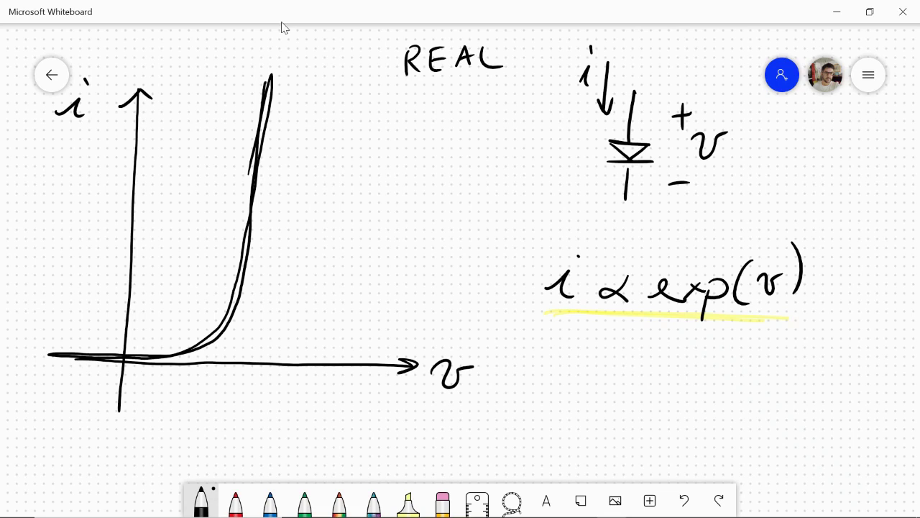
- Trace the ideal characteristic in red: flat along the v-axis, then rising vertically
{"action": "left_click", "coordinate": [236, 501]}
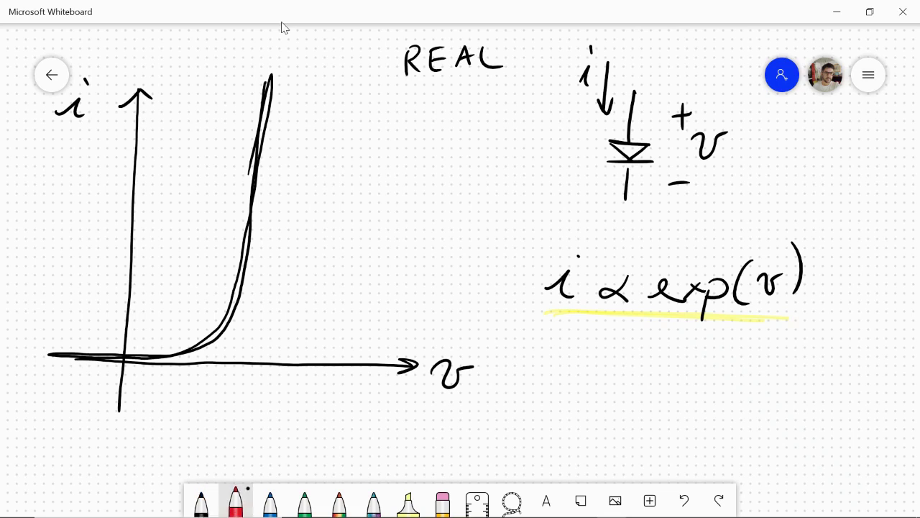
{"action": "left_click_drag", "start_coordinate": [24, 355], "coordinate": [199, 368]}
{"action": "left_click_drag", "start_coordinate": [131, 364], "coordinate": [251, 362]}
{"action": "mouse_move", "coordinate": [272, 80]}
{"action": "left_mouse_down"}
{"action": "mouse_move", "coordinate": [263, 350]}
{"action": "mouse_move", "coordinate": [253, 361]}
{"action": "left_mouse_up"}
{"action": "left_click_drag", "start_coordinate": [45, 351], "coordinate": [98, 353]}
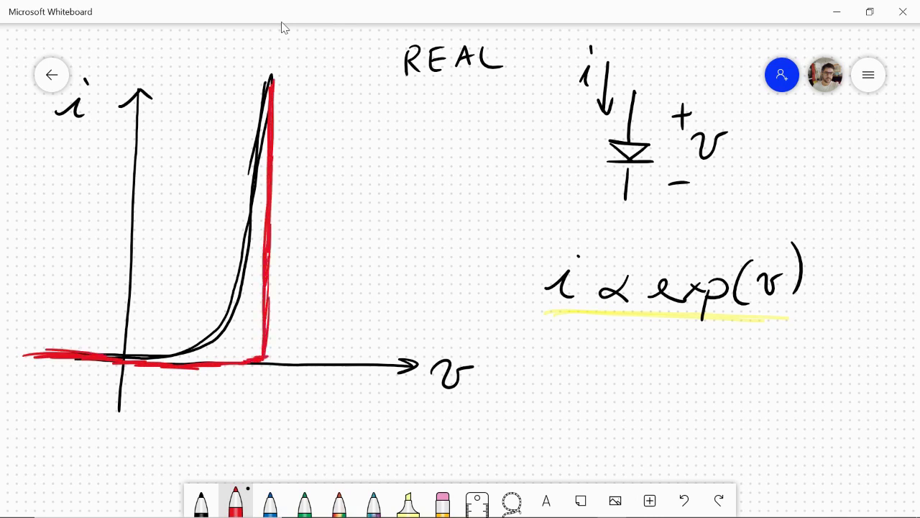
{"action": "mouse_move", "coordinate": [275, 92]}
{"action": "left_mouse_down"}
{"action": "mouse_move", "coordinate": [273, 72]}
{"action": "mouse_move", "coordinate": [272, 114]}
{"action": "left_mouse_up"}
{"action": "left_click_drag", "start_coordinate": [267, 279], "coordinate": [262, 342]}
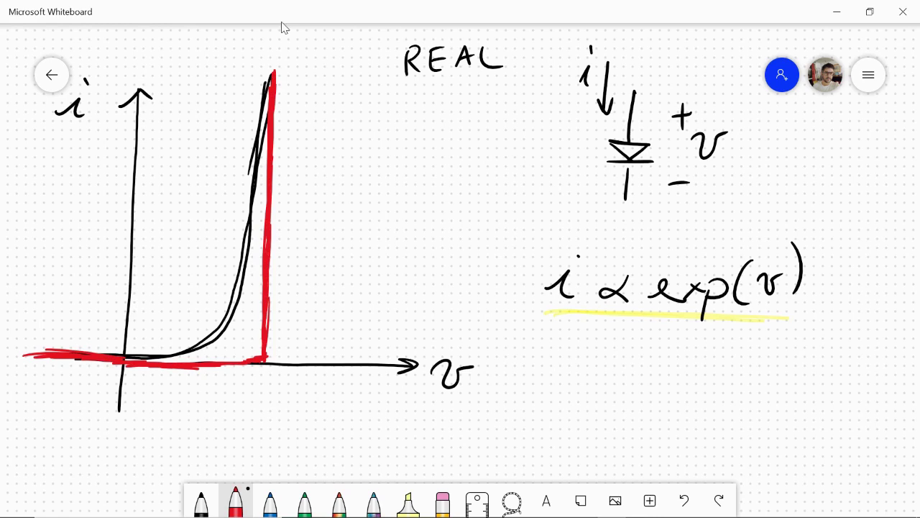
- Mark the turn-on point with a black tick labelled VF
{"action": "left_click", "coordinate": [201, 501]}
{"action": "left_click_drag", "start_coordinate": [265, 357], "coordinate": [274, 388]}
{"action": "left_click_drag", "start_coordinate": [278, 423], "coordinate": [289, 411]}
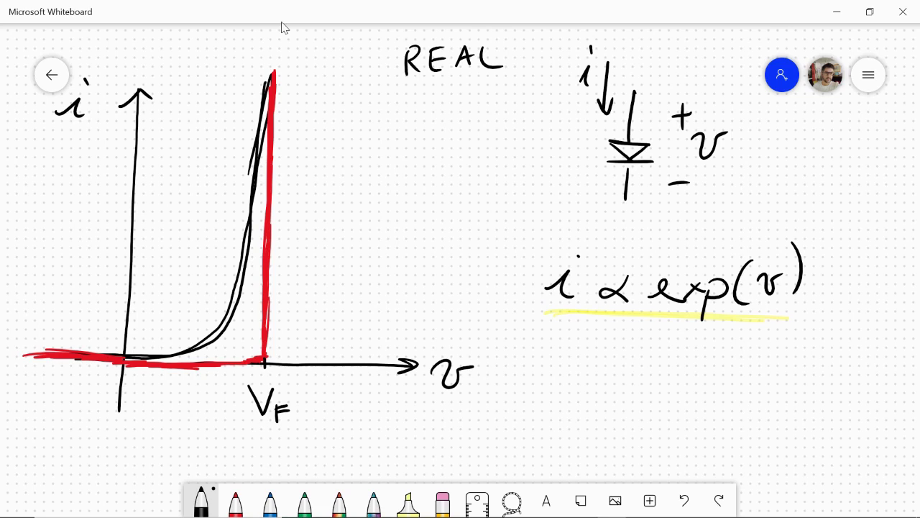
- Write 'IDEAL' in red beside the ideal curve
{"action": "left_click", "coordinate": [236, 501]}
{"action": "mouse_move", "coordinate": [388, 147]}
{"action": "left_mouse_down"}
{"action": "mouse_move", "coordinate": [387, 171]}
{"action": "mouse_move", "coordinate": [429, 173]}
{"action": "left_mouse_up"}
{"action": "mouse_move", "coordinate": [418, 159]}
{"action": "left_mouse_down"}
{"action": "mouse_move", "coordinate": [432, 159]}
{"action": "mouse_move", "coordinate": [427, 150]}
{"action": "left_mouse_up"}
{"action": "mouse_move", "coordinate": [436, 173]}
{"action": "left_mouse_down"}
{"action": "mouse_move", "coordinate": [454, 173]}
{"action": "mouse_move", "coordinate": [449, 164]}
{"action": "left_mouse_up"}
{"action": "left_click_drag", "start_coordinate": [459, 152], "coordinate": [486, 173]}
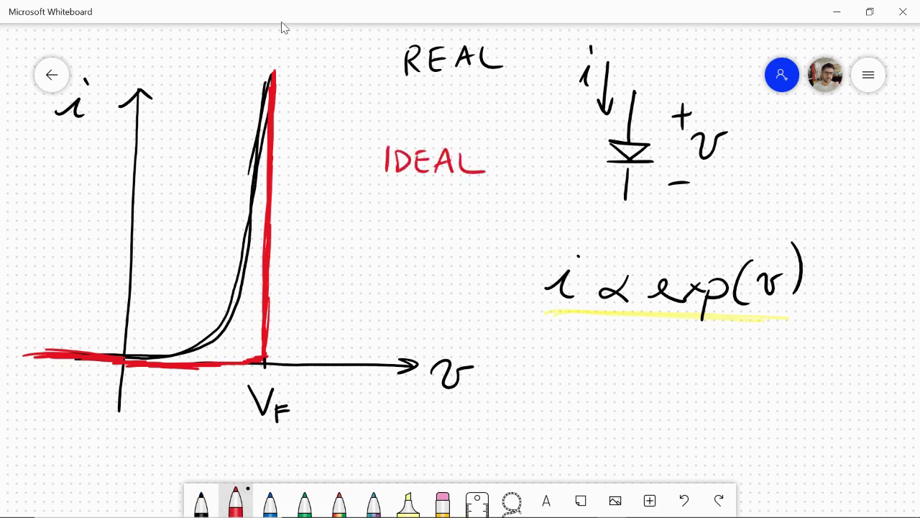
- Create a new LTspice schematic and place voltage source V1
{"action": "key", "text": "alt+Tab"}
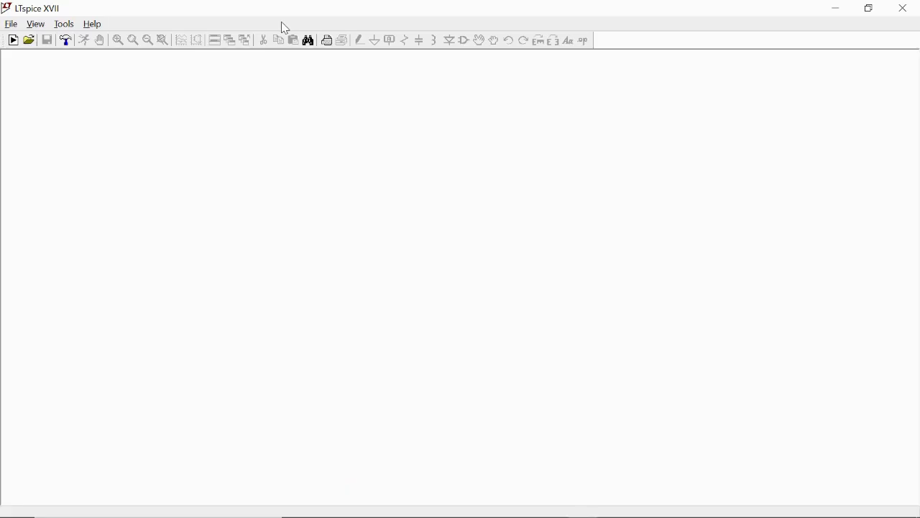
{"action": "left_click", "coordinate": [13, 41]}
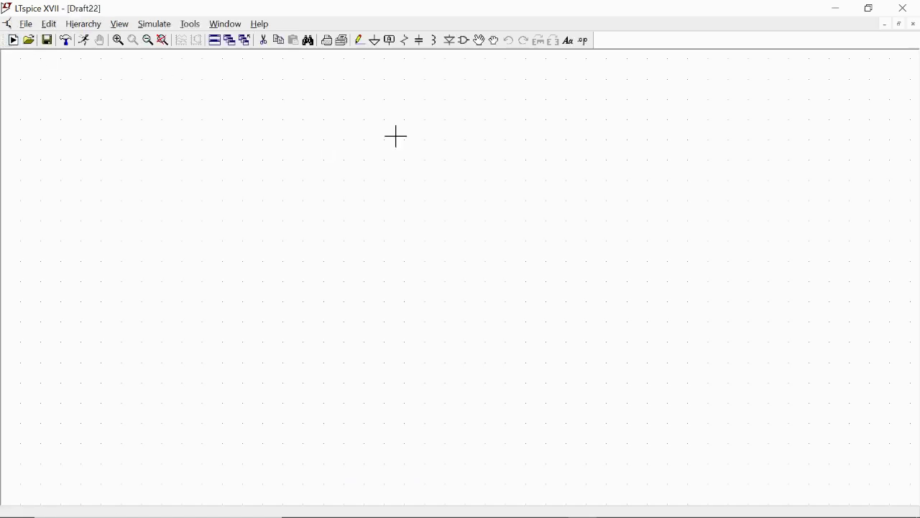
{"action": "left_click", "coordinate": [464, 40]}
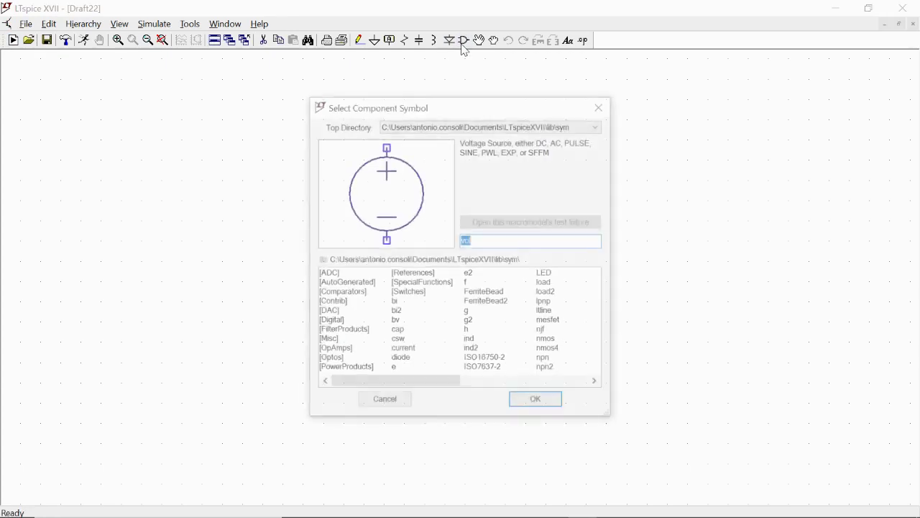
{"action": "key", "text": "Return"}
{"action": "left_click", "coordinate": [267, 303]}
{"action": "key", "text": "Escape"}
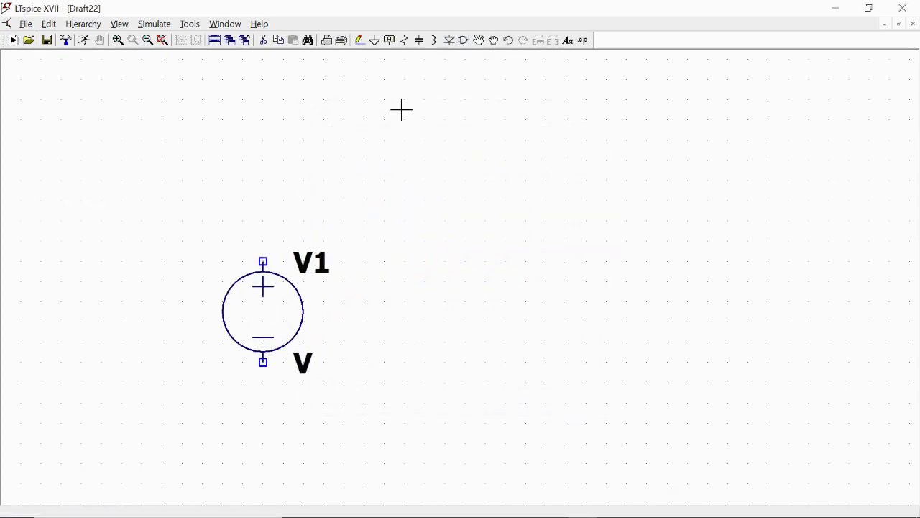
- Place a horizontal resistor R1 above the source and diode D1 to its right
{"action": "left_click", "coordinate": [405, 40]}
{"action": "key", "text": "ctrl+r"}
{"action": "left_click", "coordinate": [396, 191]}
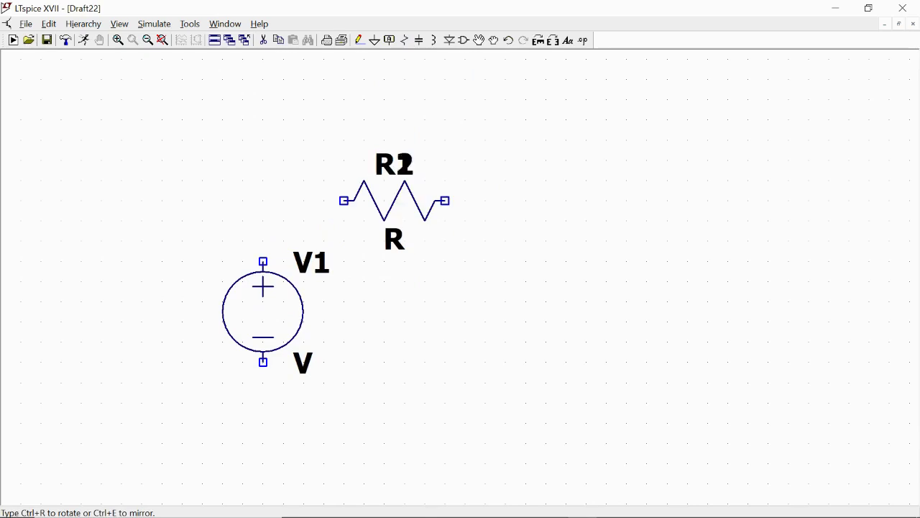
{"action": "key", "text": "Escape"}
{"action": "left_click", "coordinate": [451, 43]}
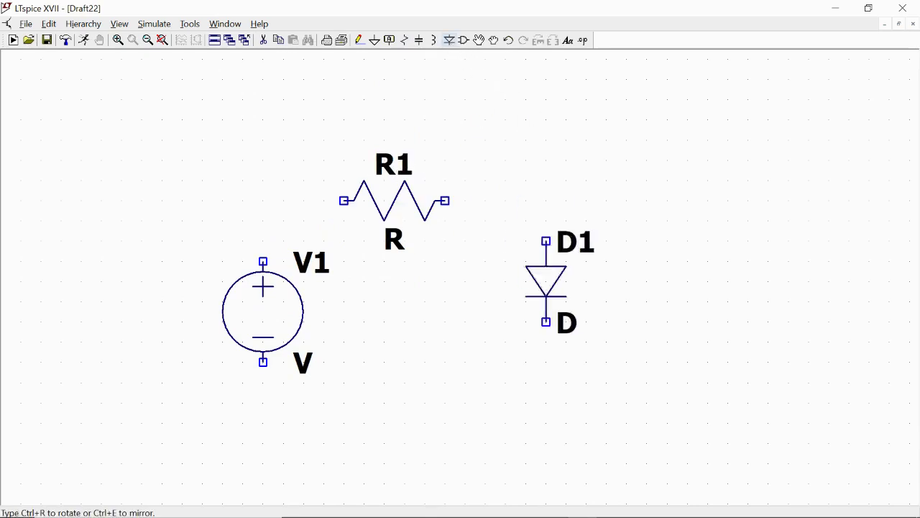
{"action": "left_click", "coordinate": [516, 316]}
{"action": "key", "text": "Escape"}
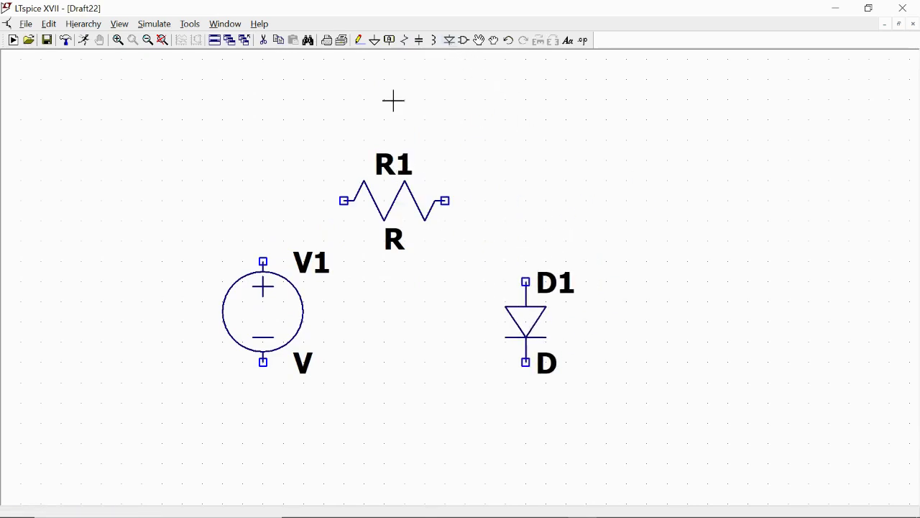
- Wire R1 to V1's top, V1's bottom to D1, and D1 back to R1
{"action": "left_click", "coordinate": [359, 40]}
{"action": "left_click", "coordinate": [344, 200]}
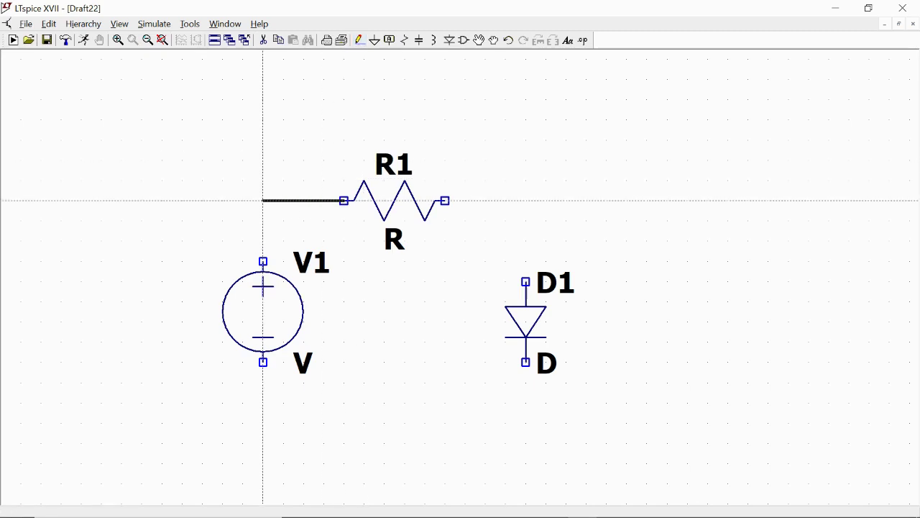
{"action": "left_click", "coordinate": [263, 262]}
{"action": "left_click", "coordinate": [263, 361]}
{"action": "left_click", "coordinate": [263, 402]}
{"action": "left_click", "coordinate": [526, 362]}
{"action": "left_click", "coordinate": [525, 281]}
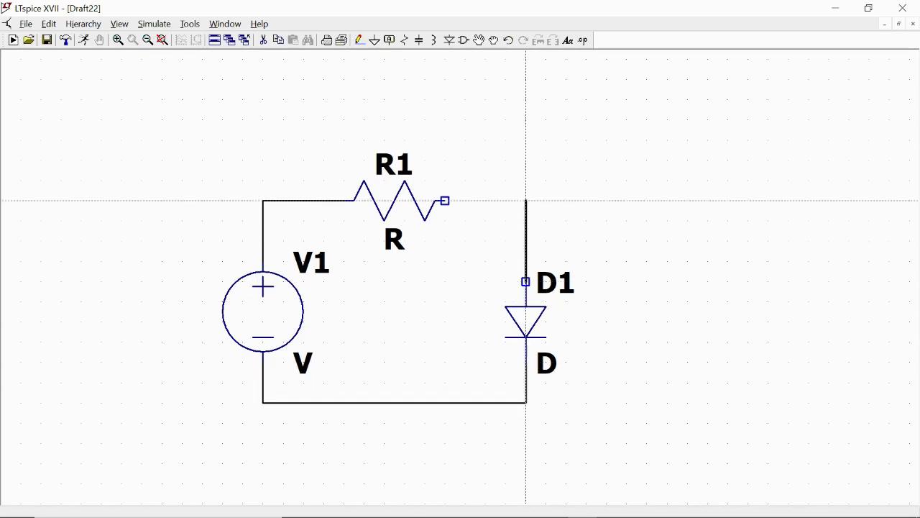
{"action": "left_click", "coordinate": [445, 201]}
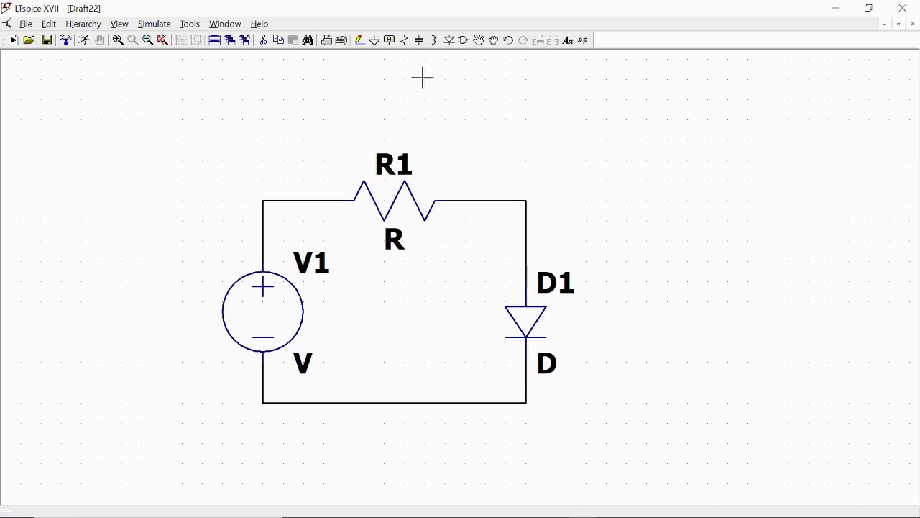
- Place a ground below V1 and wire it to the bottom node
{"action": "left_click", "coordinate": [375, 40]}
{"action": "left_click", "coordinate": [262, 444]}
{"action": "left_click", "coordinate": [359, 41]}
{"action": "left_click", "coordinate": [262, 403]}
{"action": "left_click", "coordinate": [263, 444]}
{"action": "key", "text": "Escape"}
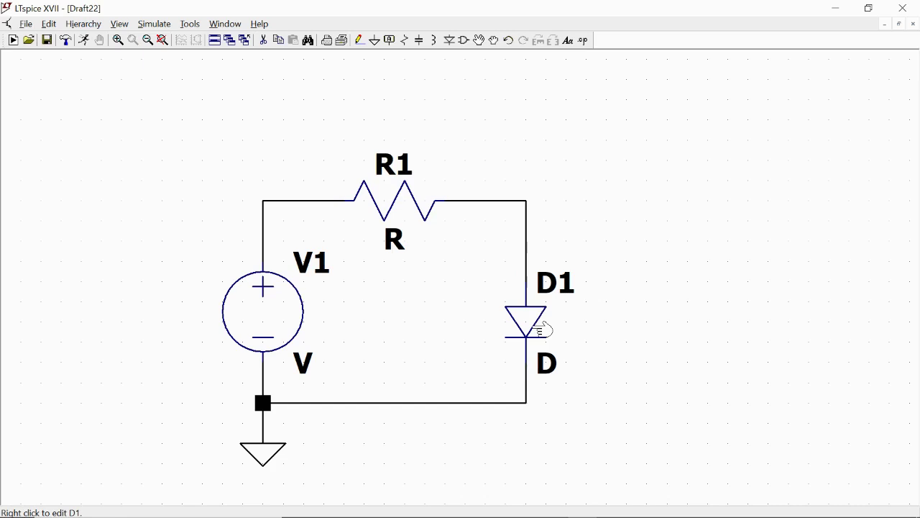
- Set diode D1's Value to MyDiode in the Component Attribute Editor
{"action": "right_click", "coordinate": [542, 330]}
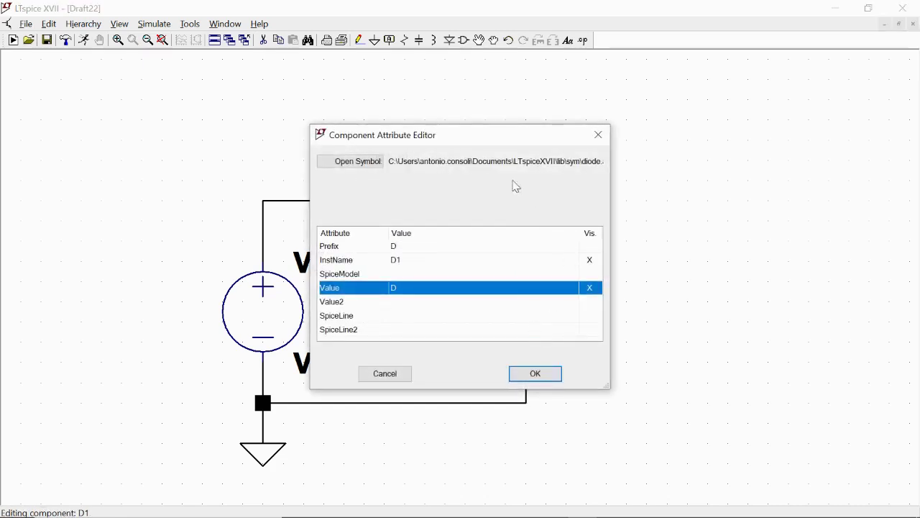
{"action": "left_click_drag", "start_coordinate": [450, 138], "coordinate": [631, 117]}
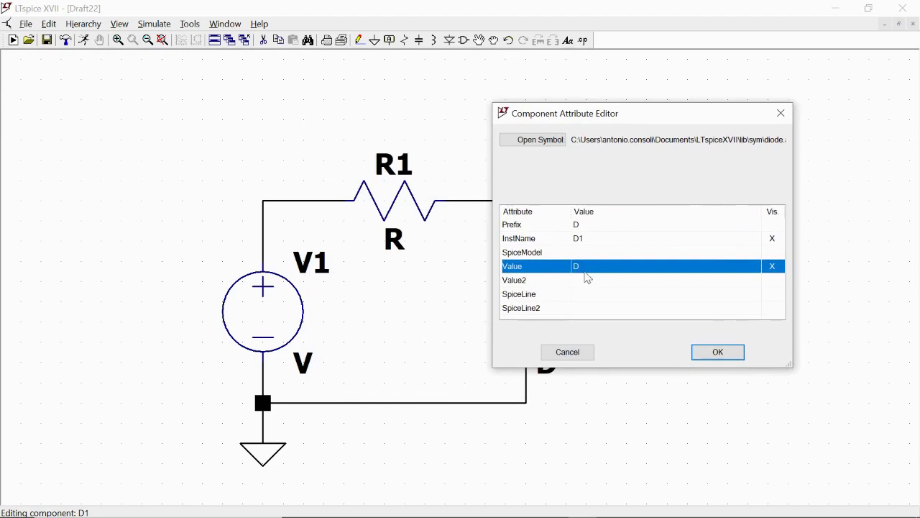
{"action": "left_click", "coordinate": [584, 266]}
{"action": "type", "text": "MyDiode"}
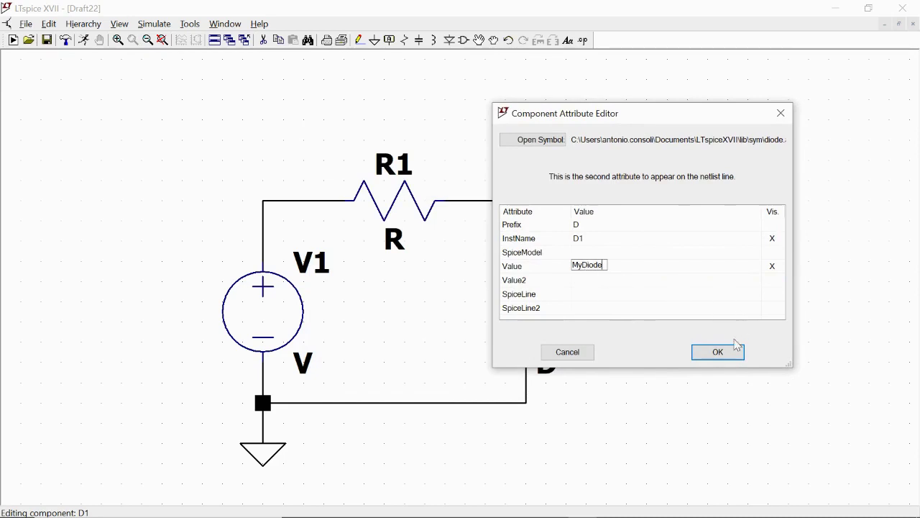
{"action": "left_click", "coordinate": [717, 352]}
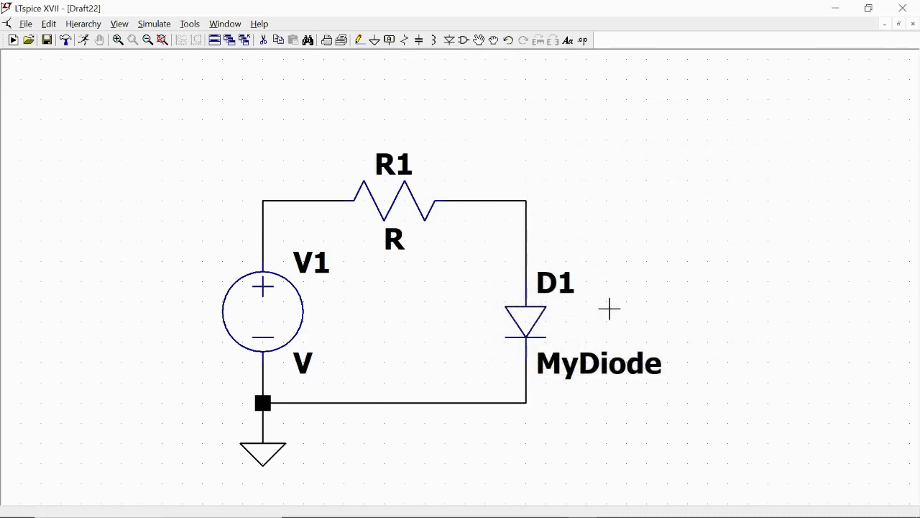
- Type the SPICE directive '.model MyDiode D(Ron=0 Roff=1Meg' and switch to the whiteboard sketch
{"action": "left_click", "coordinate": [583, 41]}
{"action": "left_click_drag", "start_coordinate": [553, 150], "coordinate": [709, 103]}
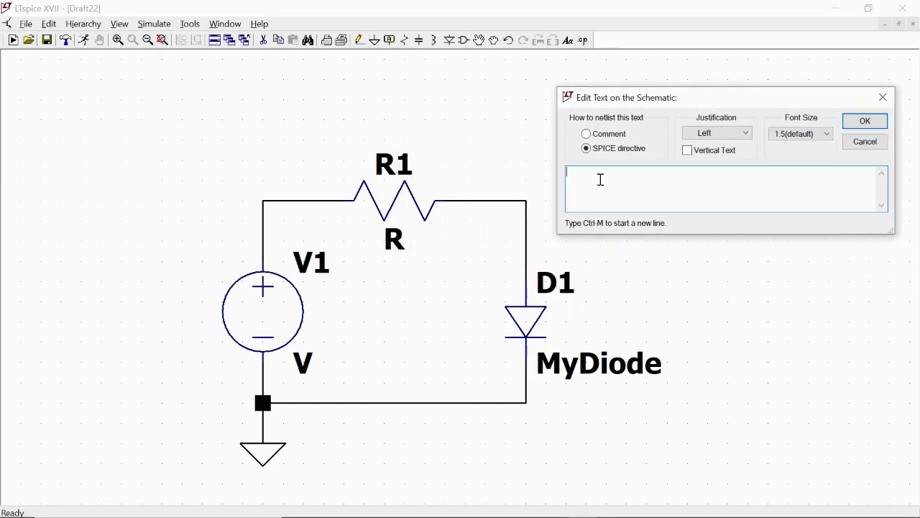
{"action": "type", "text": ".model MyDiode D"}
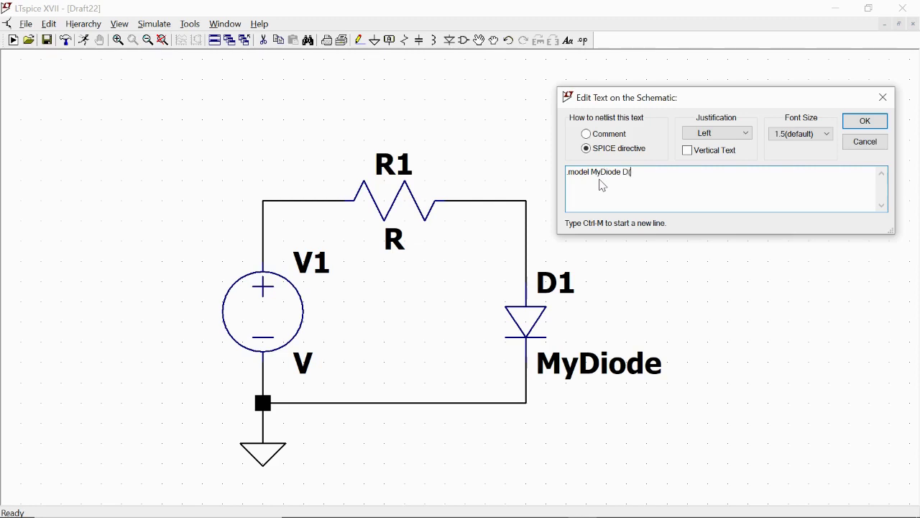
{"action": "type", "text": "(Ron = 0"}
{"action": "key", "text": "BackSpace"}
{"action": "key", "text": "Left"}
{"action": "key", "text": "BackSpace"}
{"action": "type", "text": "1Meg"}
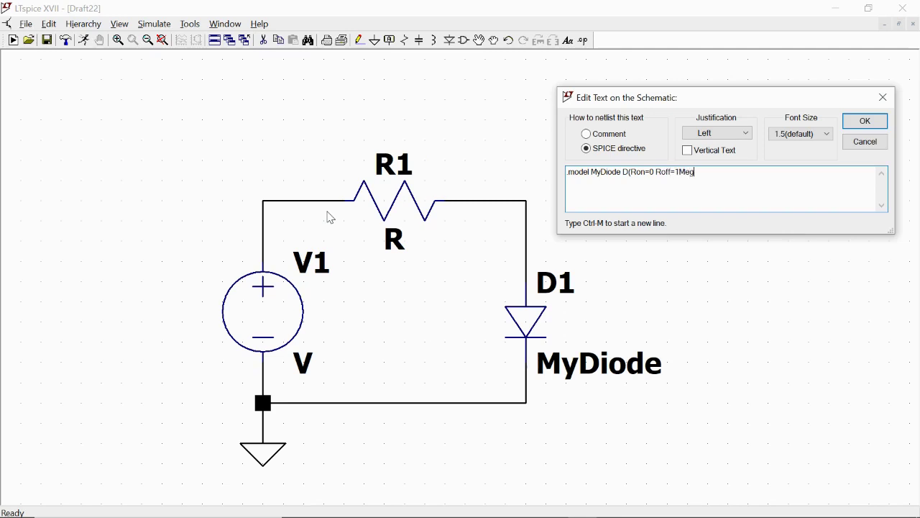
{"action": "key", "text": "alt+Tab"}
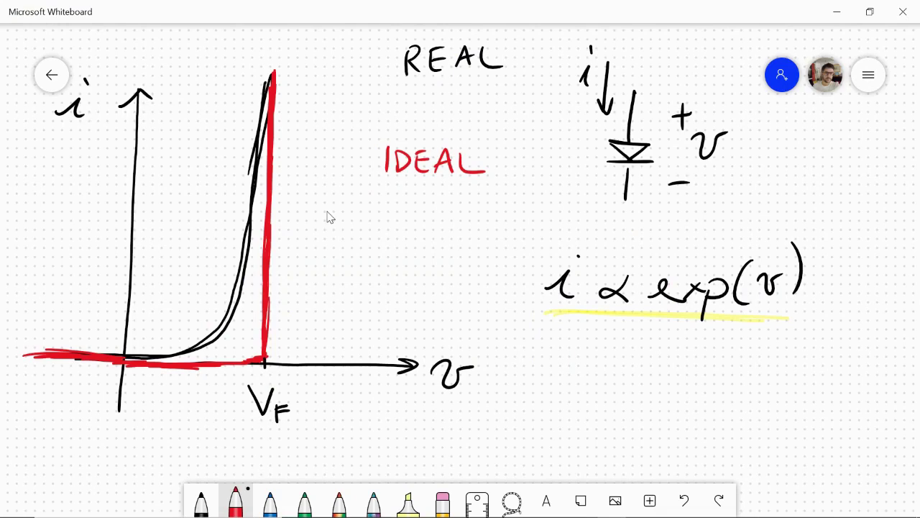
- Draw a red circle around V_F on the whiteboard sketch and return to LTspice
{"action": "key", "text": "alt+Tab"}
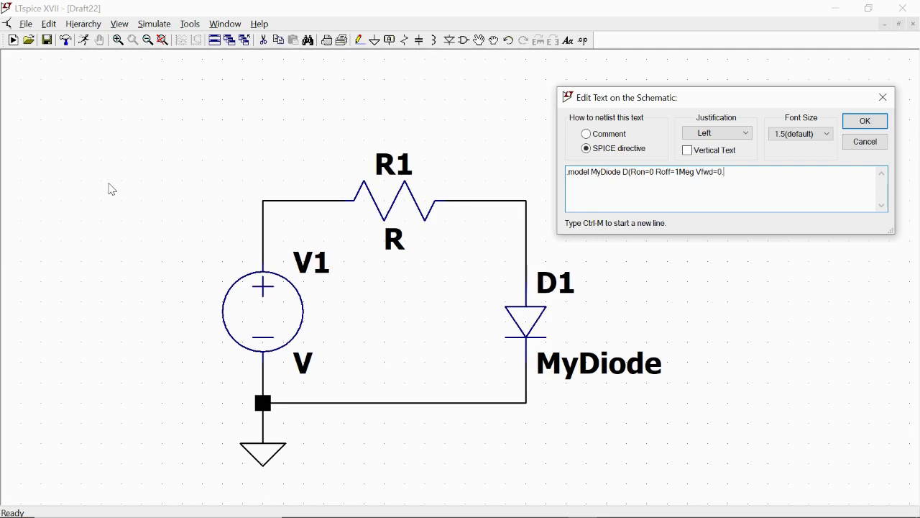
{"action": "key", "text": "alt+Tab"}
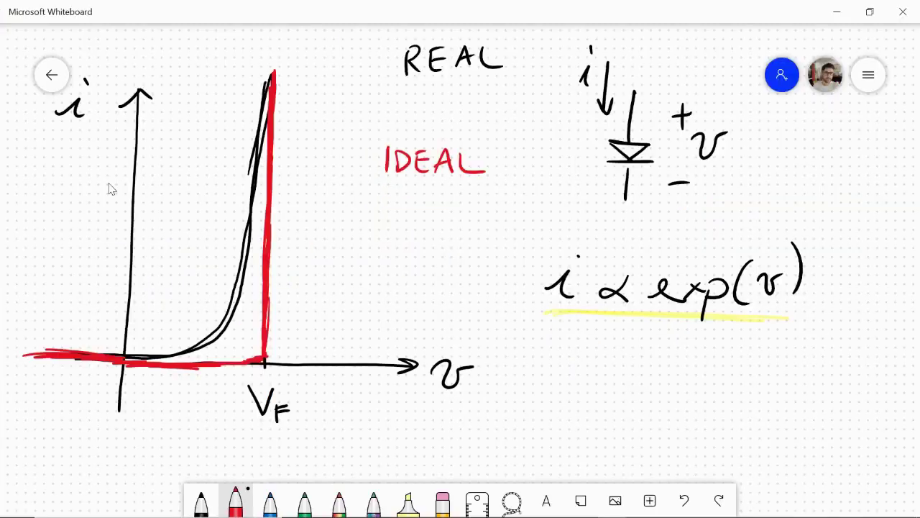
{"action": "mouse_move", "coordinate": [399, 512]}
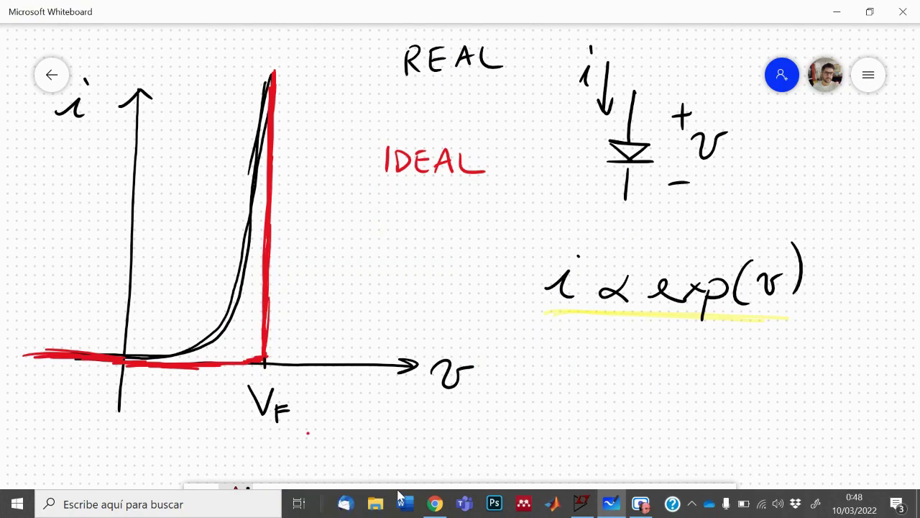
{"action": "mouse_move", "coordinate": [248, 375]}
{"action": "left_mouse_down"}
{"action": "mouse_move", "coordinate": [311, 456]}
{"action": "mouse_move", "coordinate": [241, 378]}
{"action": "left_mouse_up"}
{"action": "key", "text": "alt+Tab"}
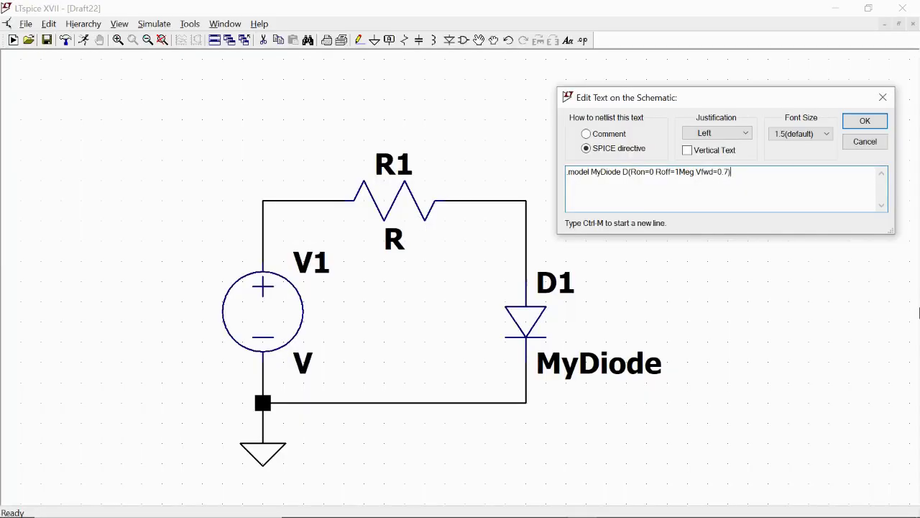
- Confirm the .model MyDiode D(Ron=0 Roff=1Meg Vfwd=0.7) directive and place it above the circuit
{"action": "left_click", "coordinate": [865, 121]}
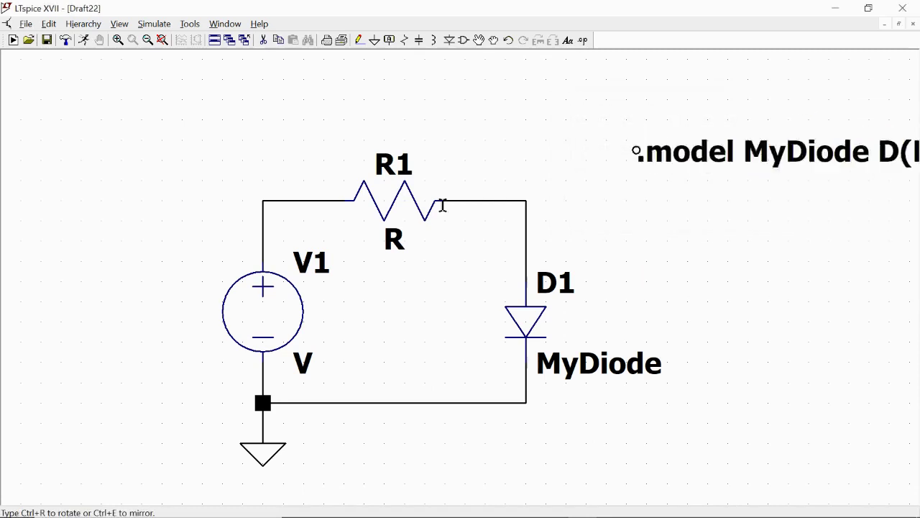
{"action": "left_click", "coordinate": [141, 103]}
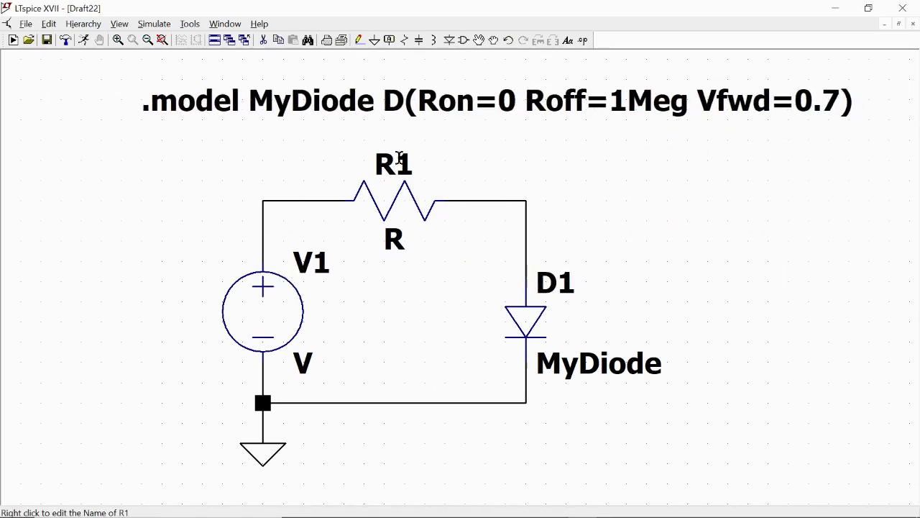
{"action": "left_click", "coordinate": [146, 26]}
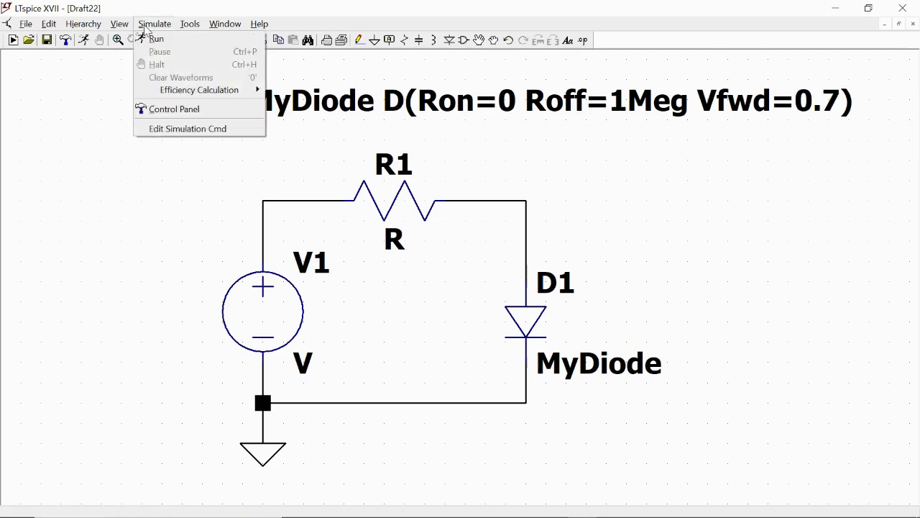
- Start a DC sweep command with V1 as the source and a linear sweep type
{"action": "left_click", "coordinate": [193, 128]}
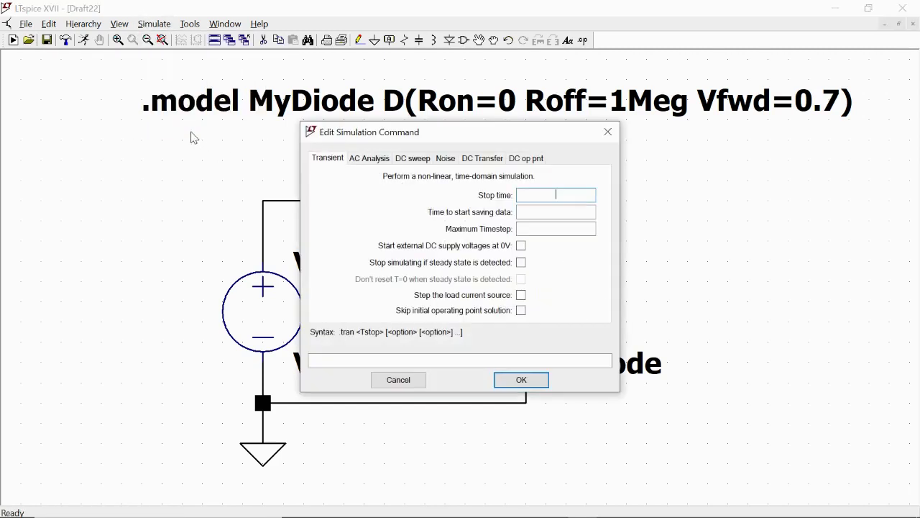
{"action": "left_click", "coordinate": [417, 159]}
{"action": "left_click_drag", "start_coordinate": [471, 139], "coordinate": [667, 140]}
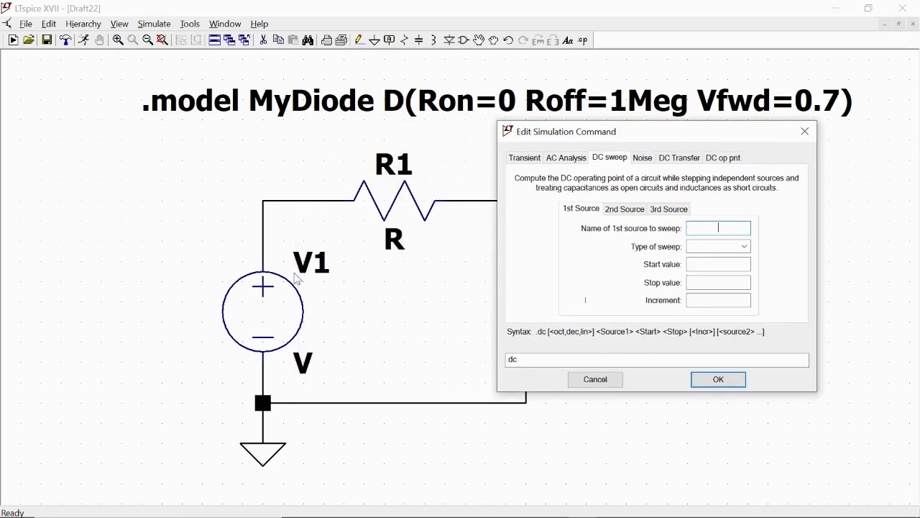
{"action": "left_click", "coordinate": [719, 226]}
{"action": "type", "text": "V1"}
{"action": "left_click", "coordinate": [721, 247]}
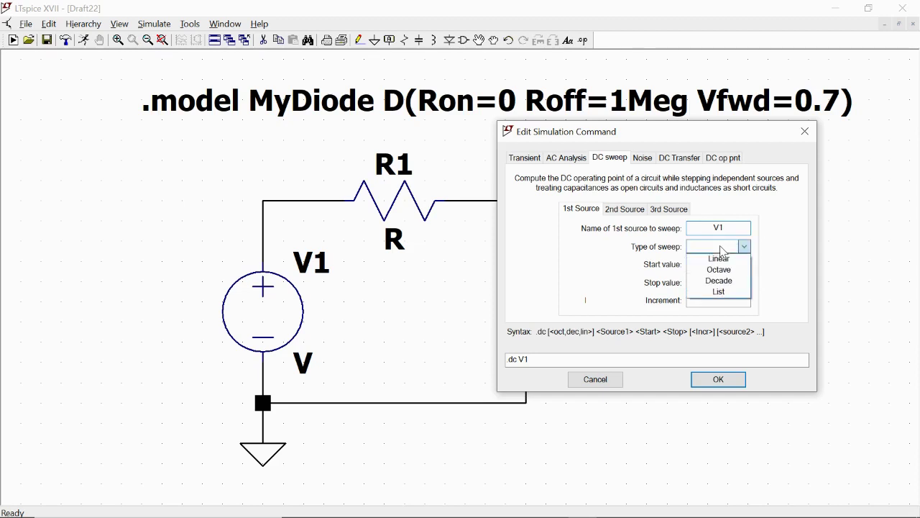
{"action": "left_click", "coordinate": [725, 258]}
- Sweep from -1 to 2 in 0.1 steps and place the .dc directive below the circuit
{"action": "left_click", "coordinate": [718, 266]}
{"action": "type", "text": "-1"}
{"action": "left_click", "coordinate": [722, 280]}
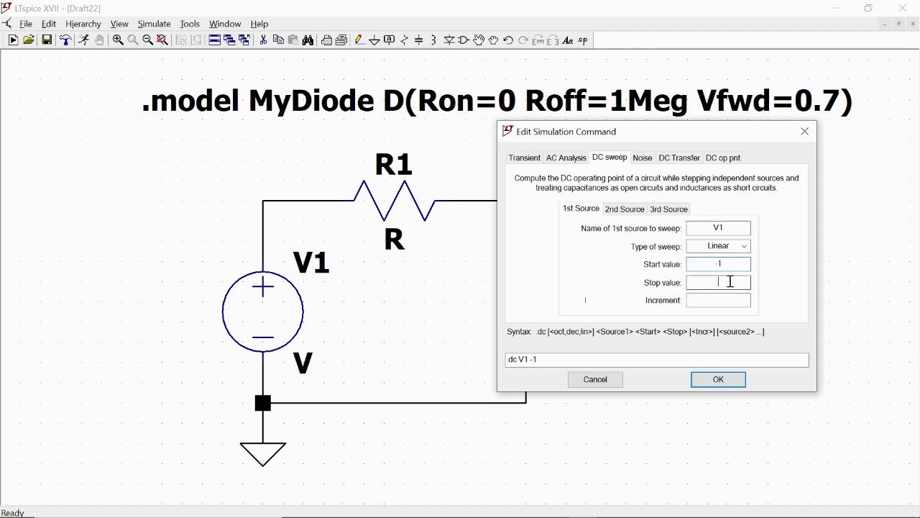
{"action": "type", "text": "2"}
{"action": "left_click", "coordinate": [731, 299]}
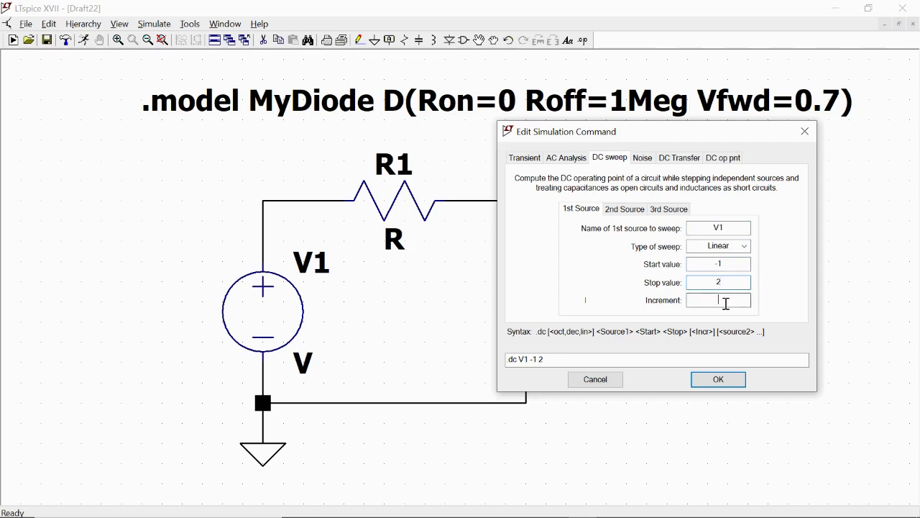
{"action": "type", "text": "0.1"}
{"action": "left_click", "coordinate": [718, 379]}
{"action": "left_click", "coordinate": [345, 439]}
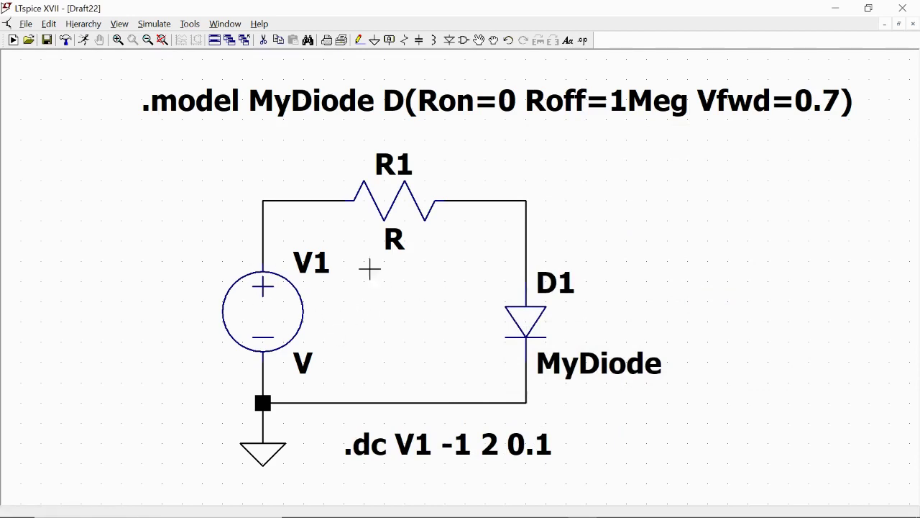
- Give V1 a DC value of 0 and R1 a resistance of 1k, then run the sweep
{"action": "right_click", "coordinate": [260, 307]}
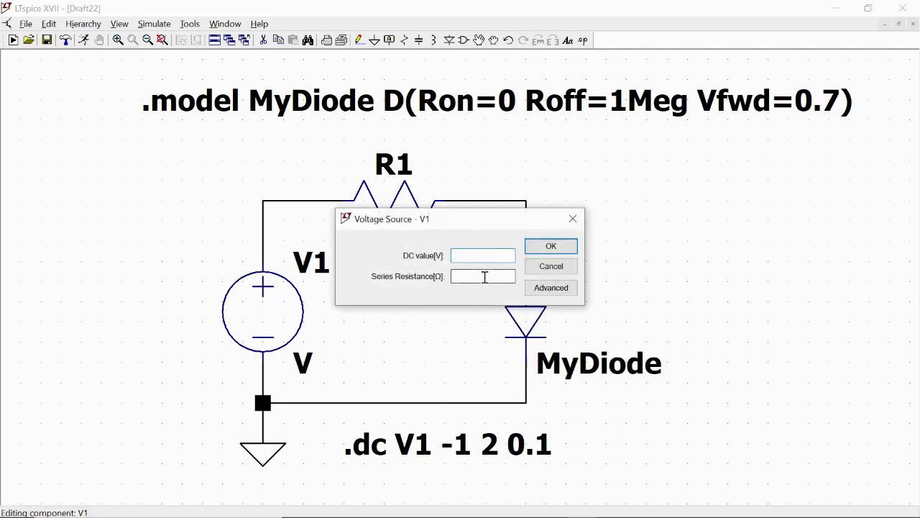
{"action": "type", "text": "0"}
{"action": "key", "text": "Return"}
{"action": "right_click", "coordinate": [401, 202]}
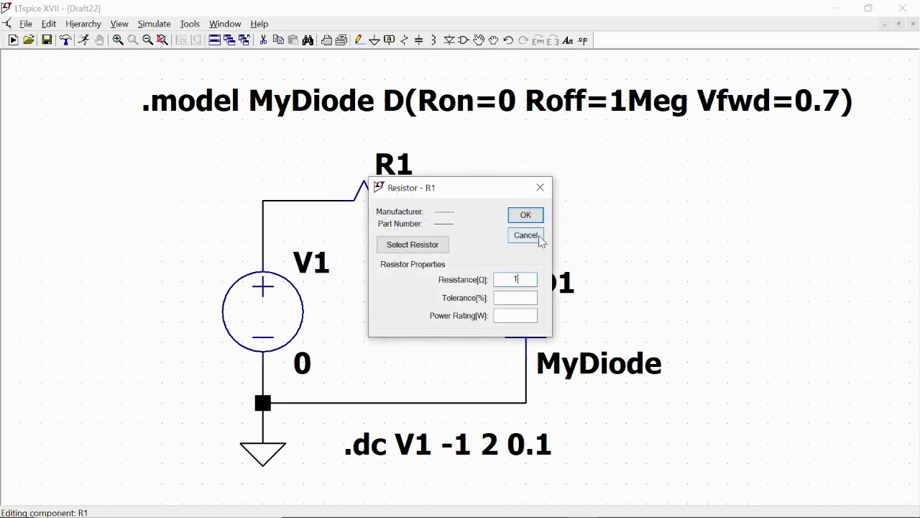
{"action": "left_click", "coordinate": [526, 214]}
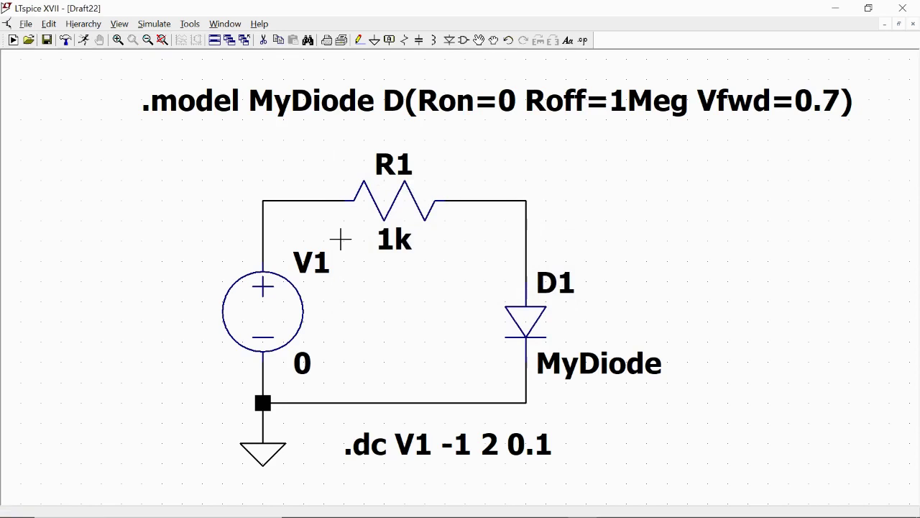
{"action": "left_click", "coordinate": [84, 41]}
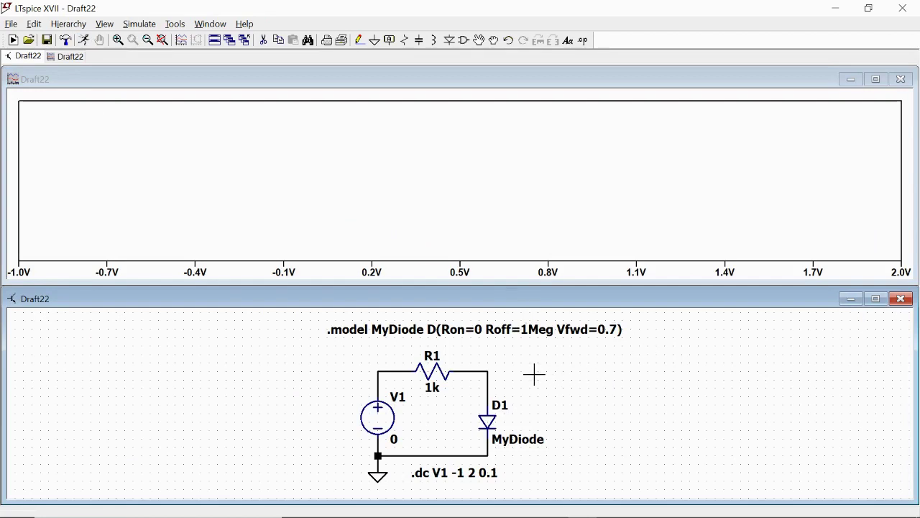
- Plot I(D1) from diode D1 with Mark Data Points on, then switch to Whiteboard
{"action": "left_click", "coordinate": [495, 413]}
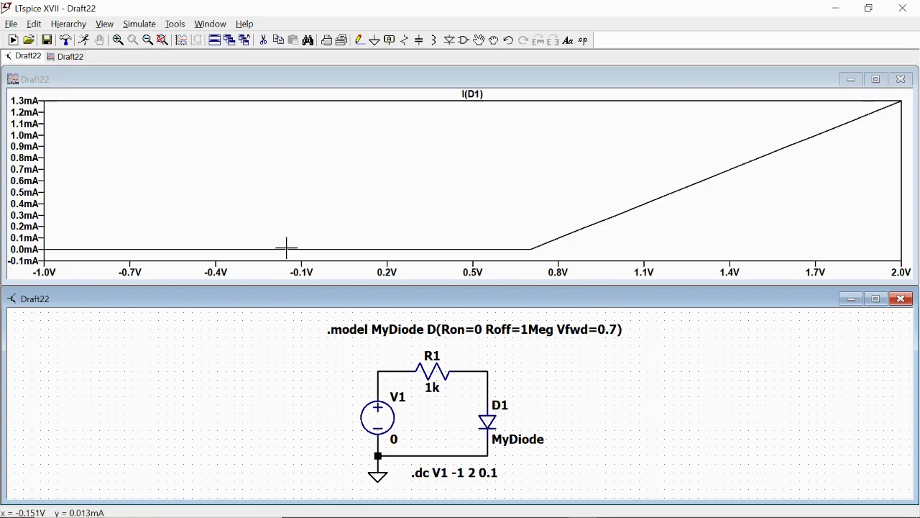
{"action": "right_click", "coordinate": [682, 190]}
{"action": "mouse_move", "coordinate": [740, 223]}
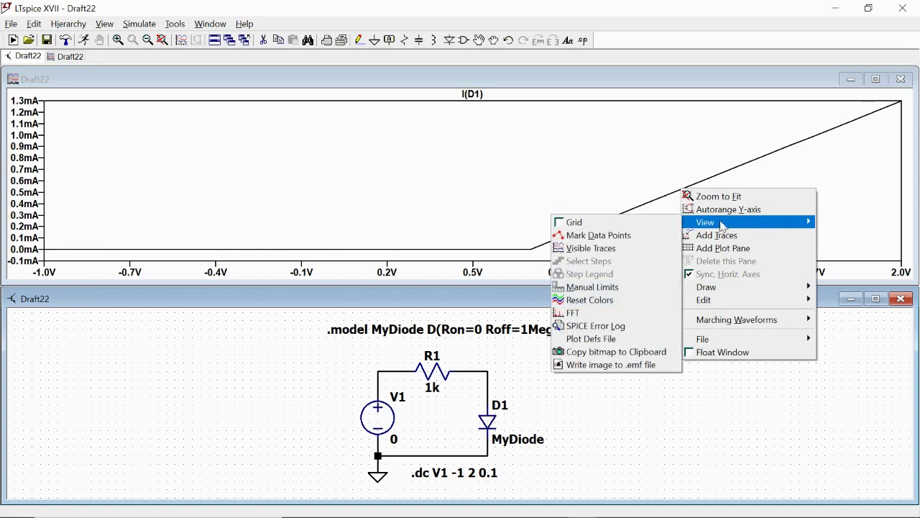
{"action": "left_click", "coordinate": [633, 234]}
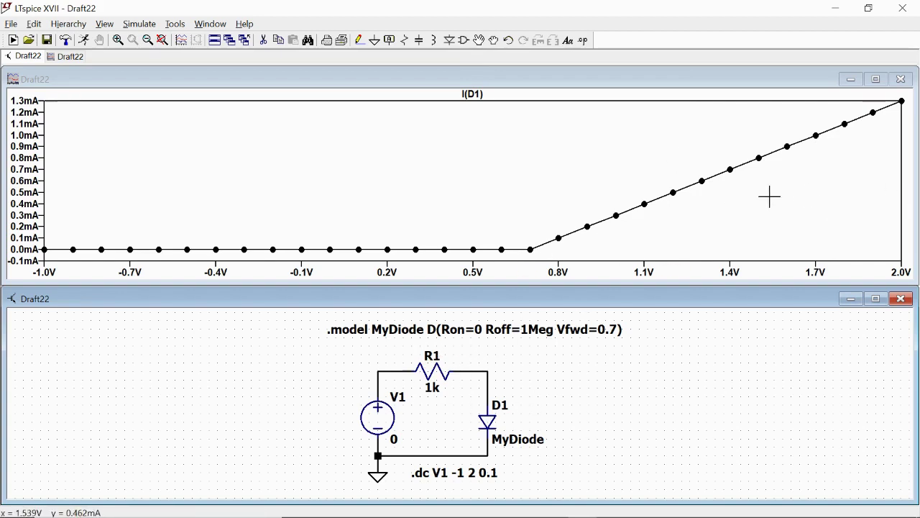
{"action": "key", "text": "alt+Tab"}
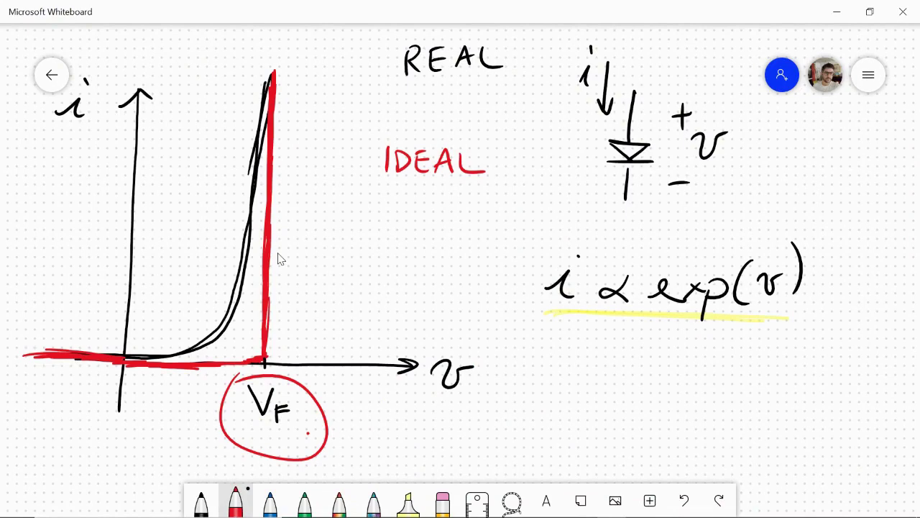
- Switch from Whiteboard back to the LTspice window showing the I(D1) plot
{"action": "key", "text": "alt+Tab"}
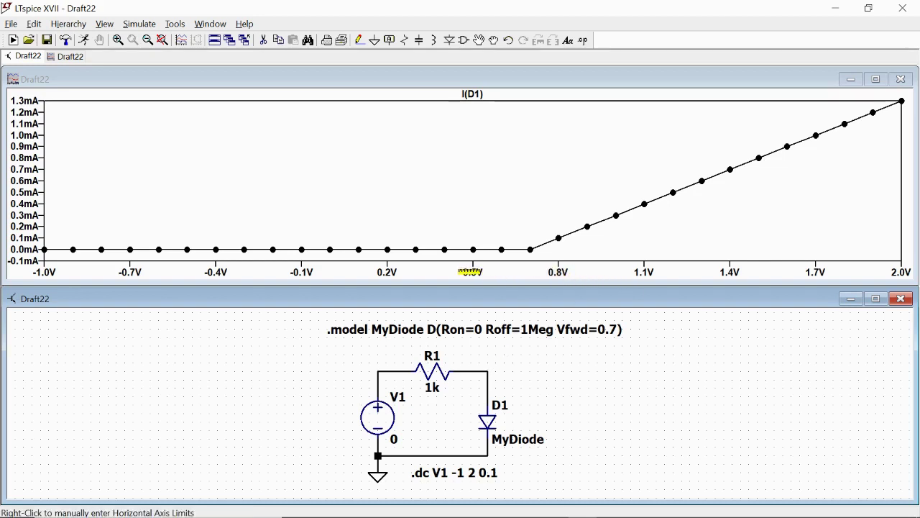
- Change the horizontal axis quantity from V1 to the diode voltage V(n002)
{"action": "right_click", "coordinate": [470, 271]}
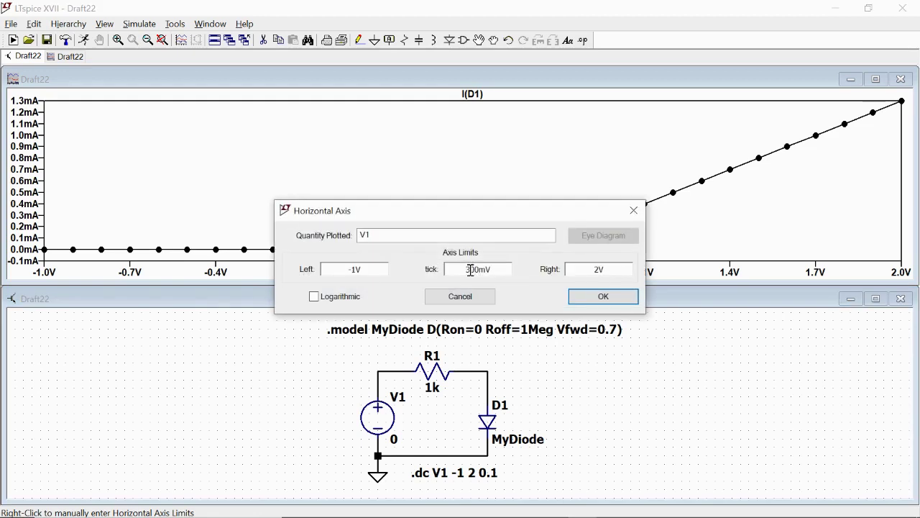
{"action": "key", "text": "BackSpace"}
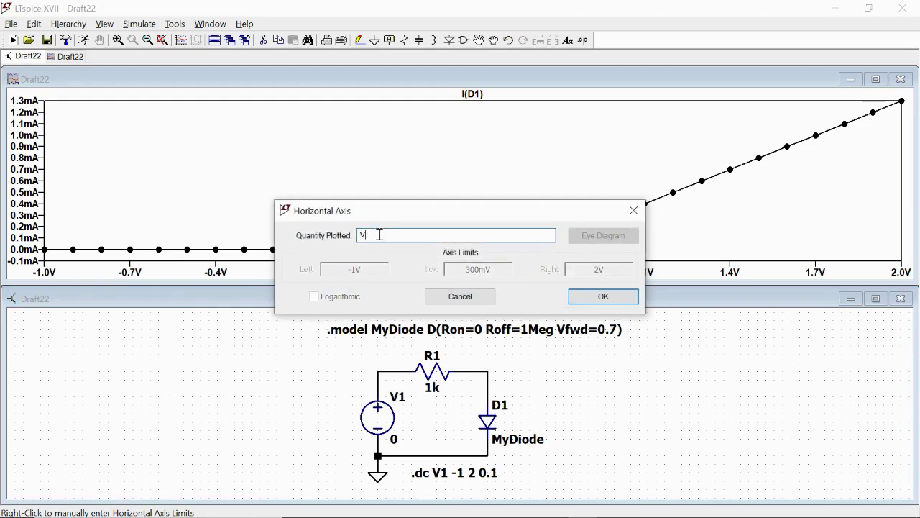
{"action": "type", "text": "(n002"}
{"action": "left_click", "coordinate": [594, 296]}
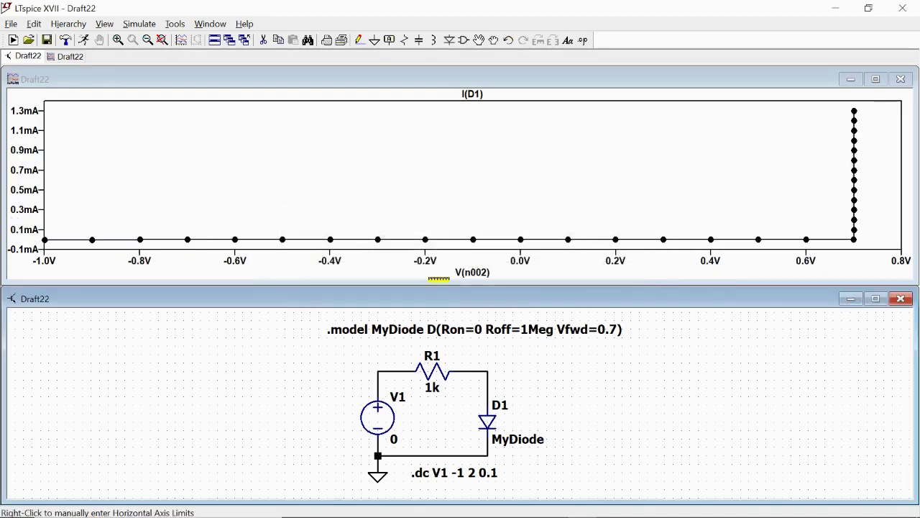